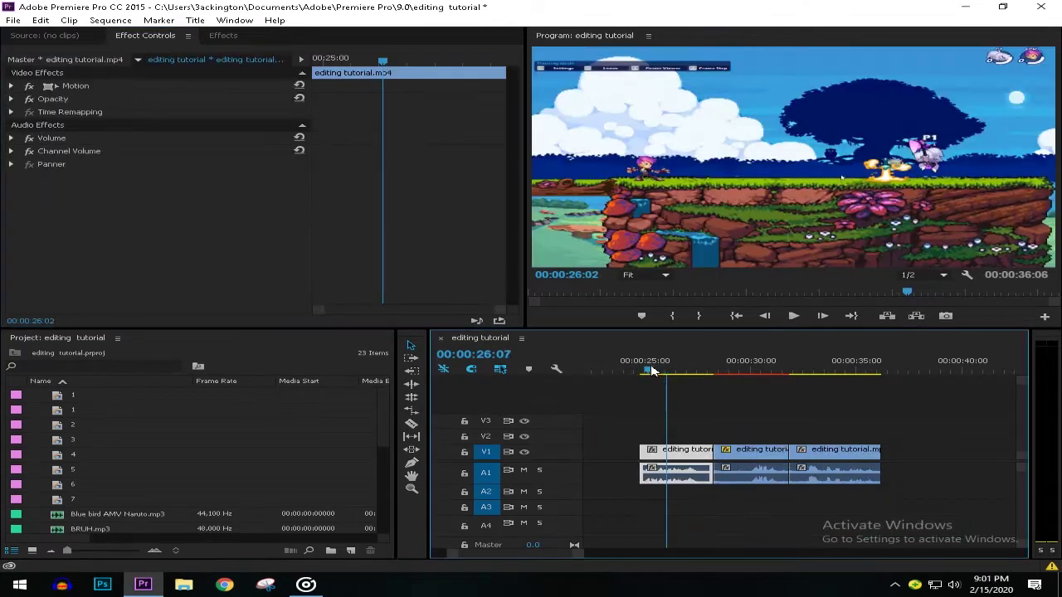
Move the playhead near the 25-second mark and create a new title named Opening.
left_click_drag(326, 66, 305, 64)
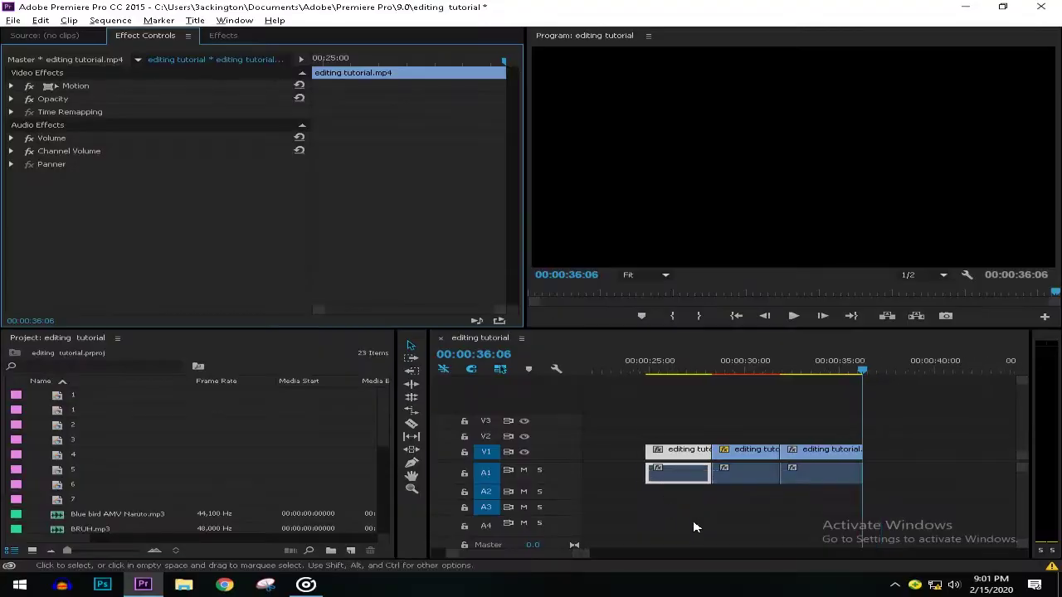
key("minus")
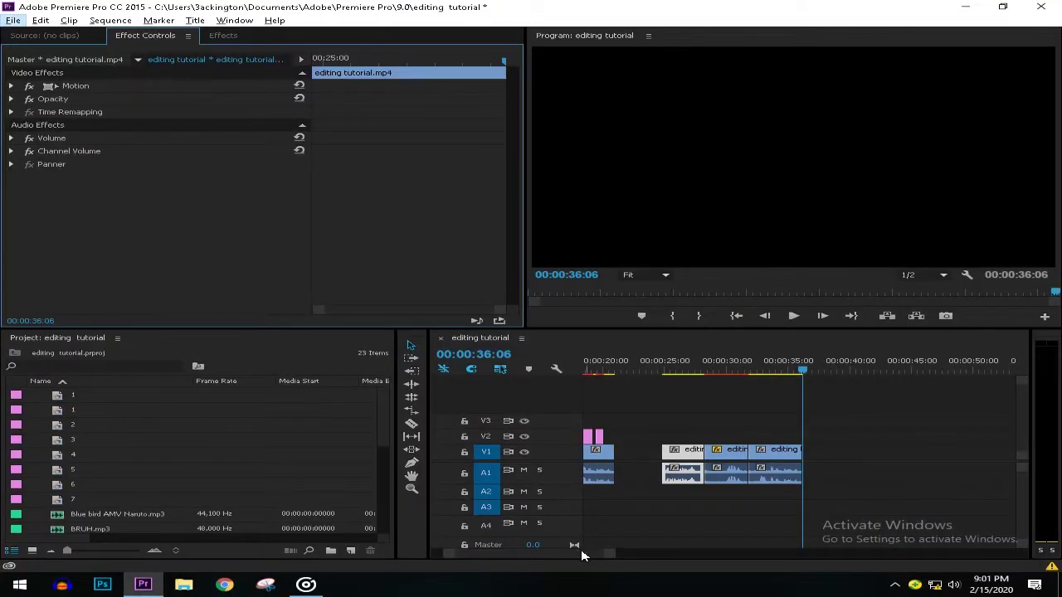
left_click_drag(581, 556, 533, 556)
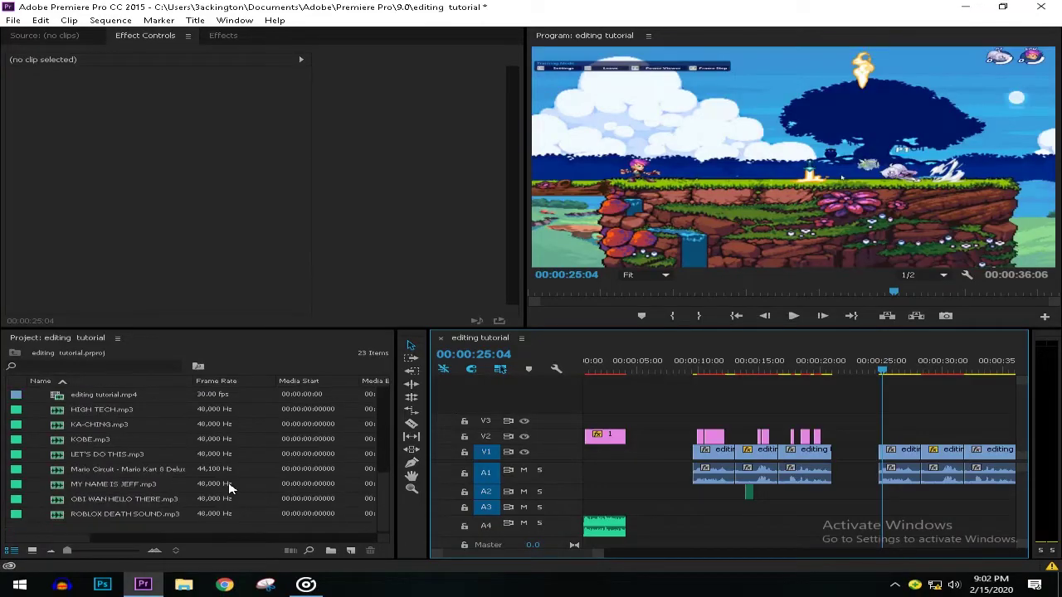
mouse_move(124, 514)
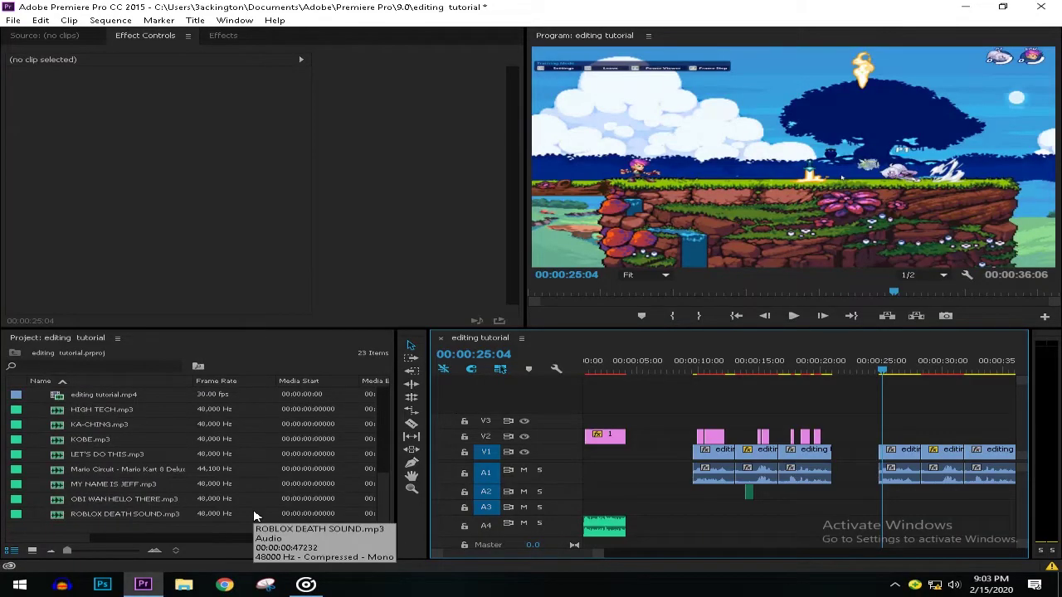
key("ctrl+t")
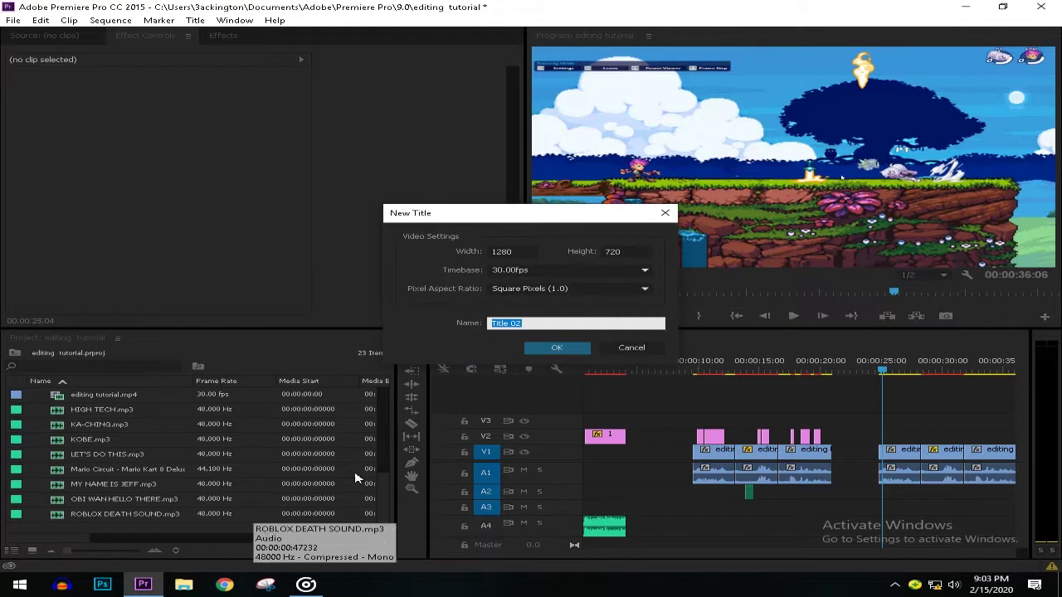
type("Opening")
left_click(554, 347)
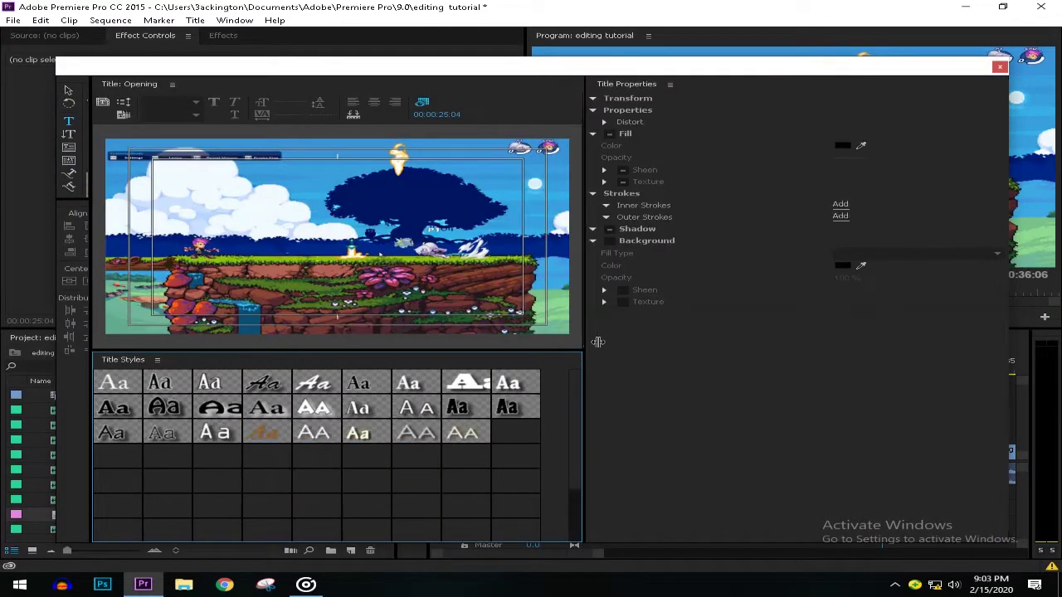
Write SO BASICALLY on the title canvas in the Space Comics font.
left_click_drag(597, 342, 665, 405)
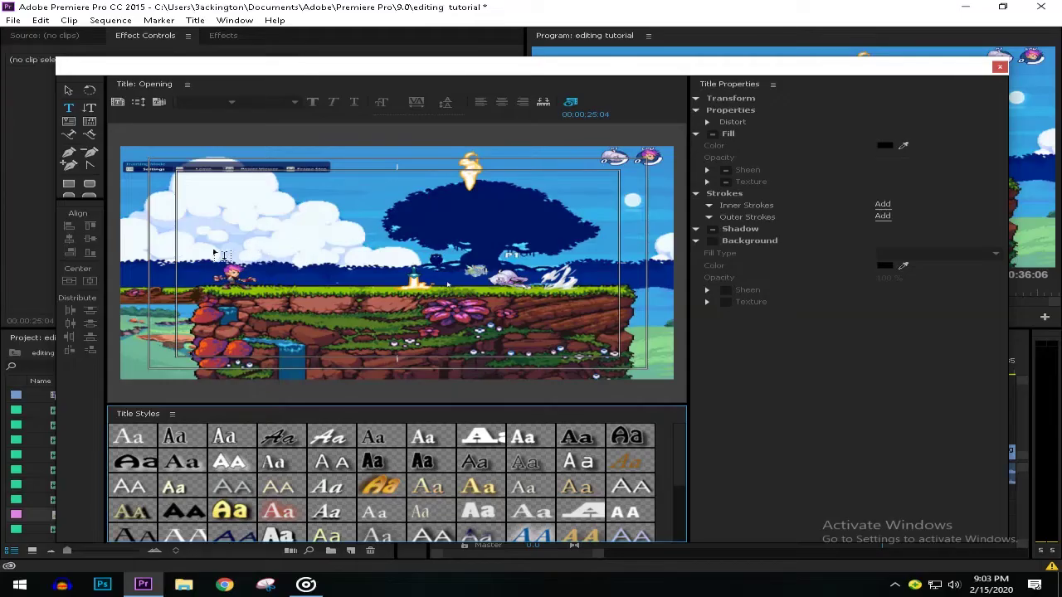
left_click(469, 240)
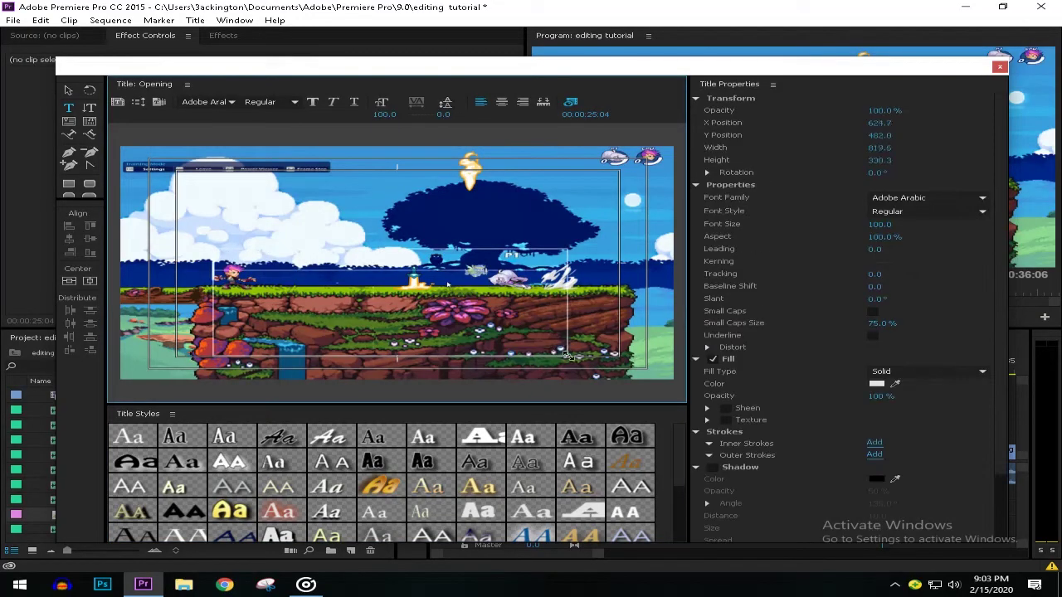
left_click(396, 234)
left_click(250, 277)
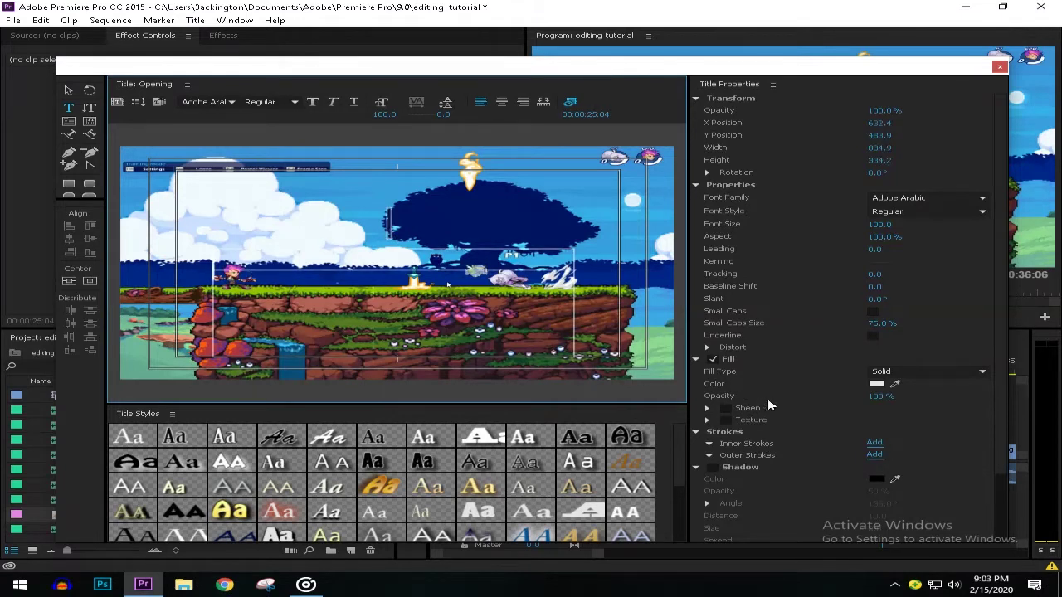
left_click(904, 198)
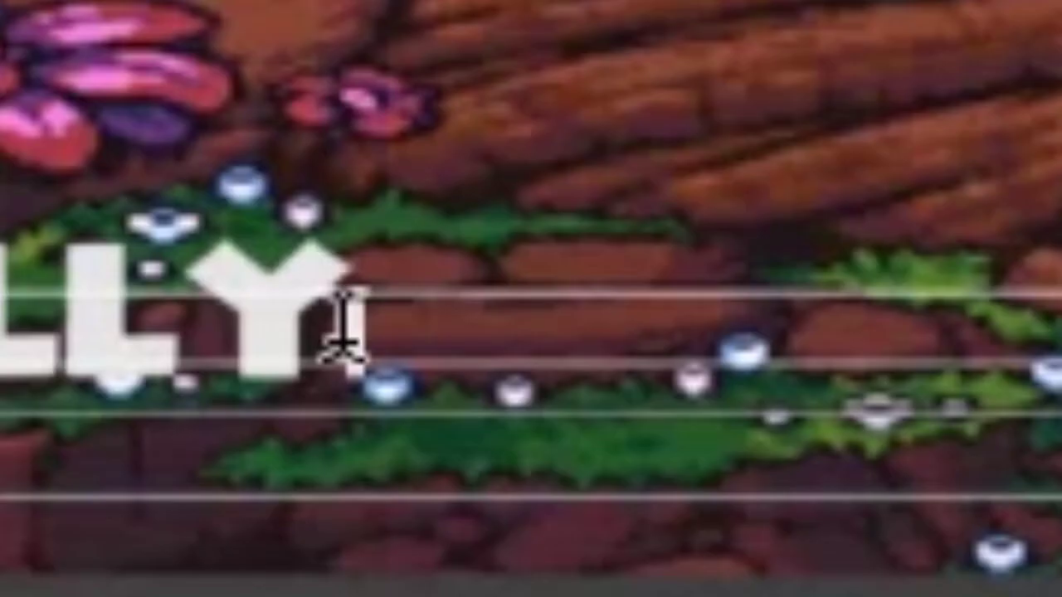
left_click(504, 345)
type("-")
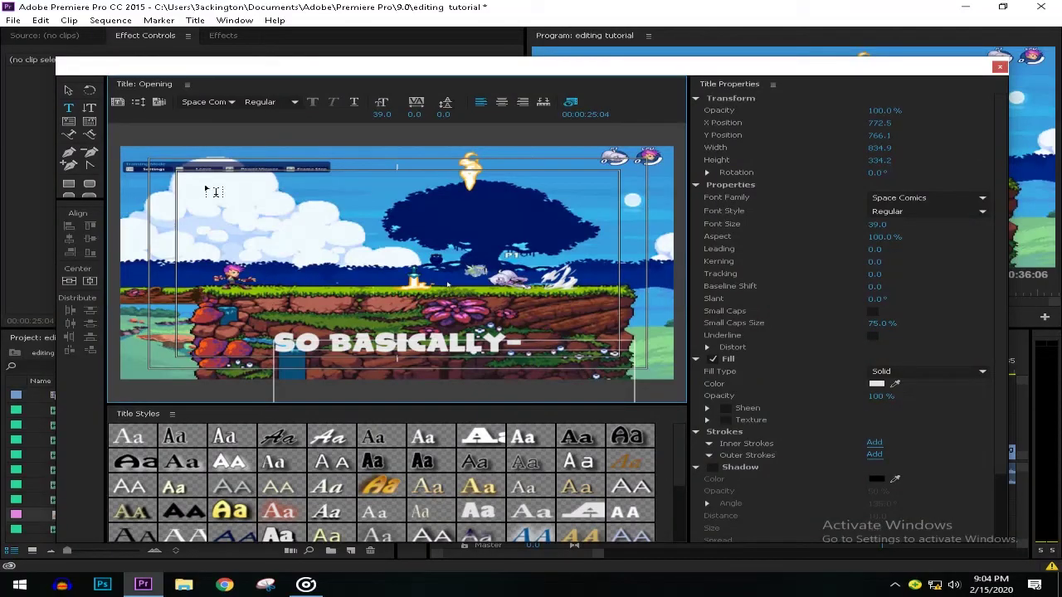
Close the Titler and shorten the Opening title clip on V2.
left_click(70, 90)
scroll(830, 249, "down", 5)
left_click(1000, 67)
left_click_drag(972, 435, 739, 433)
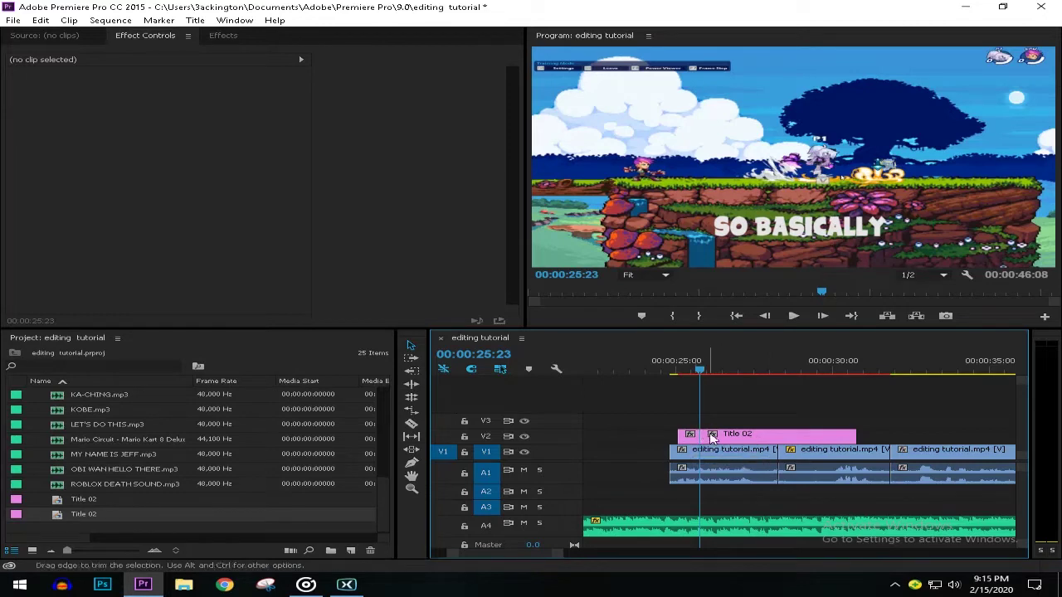
Open Title 02 in the Titler to check its SO BASICALLY text.
double_click(692, 435)
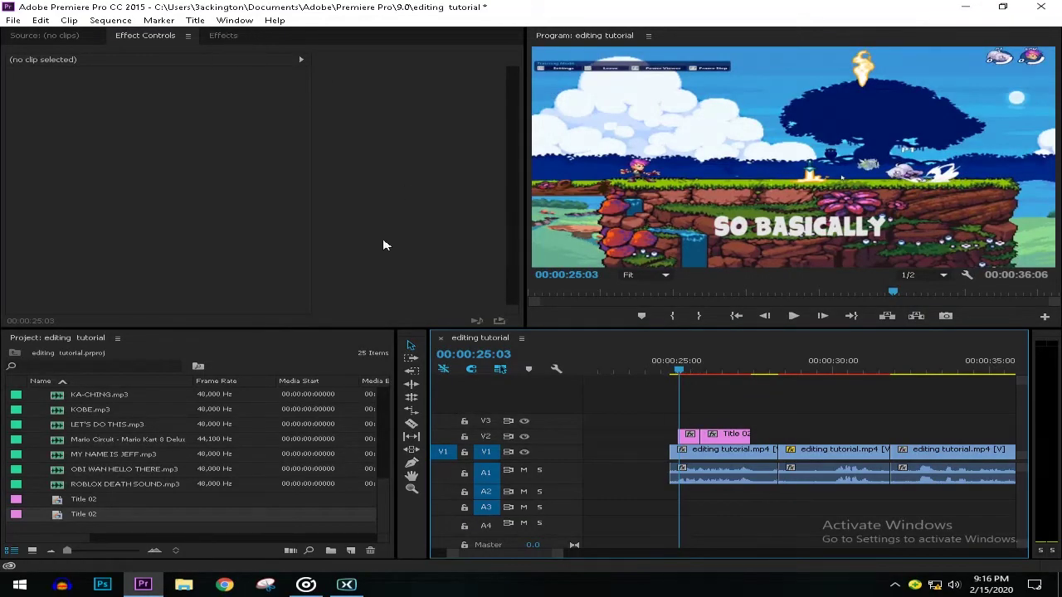
Keyframe Title 02's Motion Scale from 55 to 100, with Position keyframing also enabled.
left_click(686, 432)
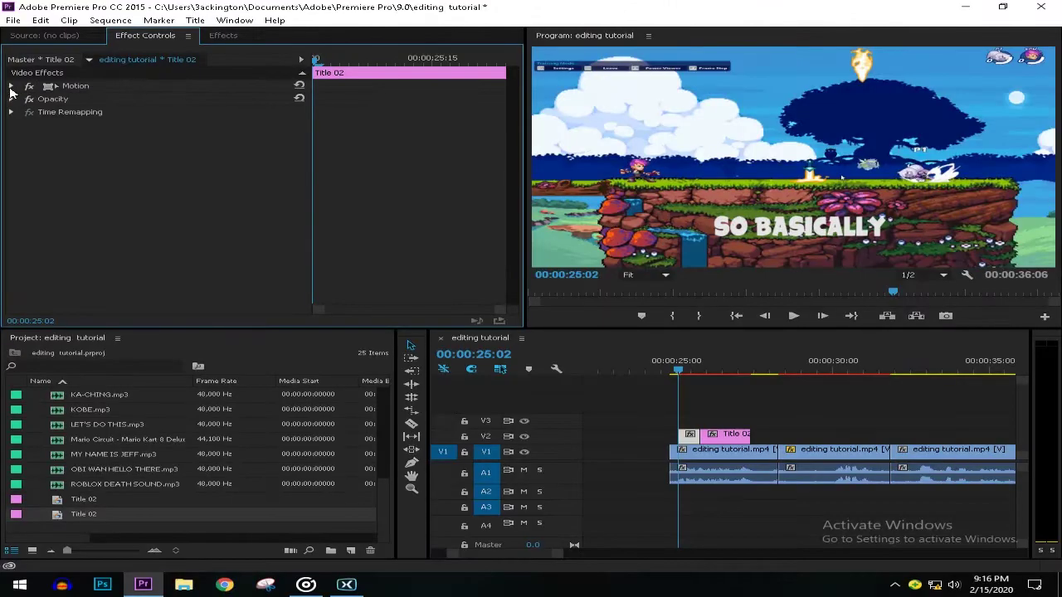
left_click(11, 86)
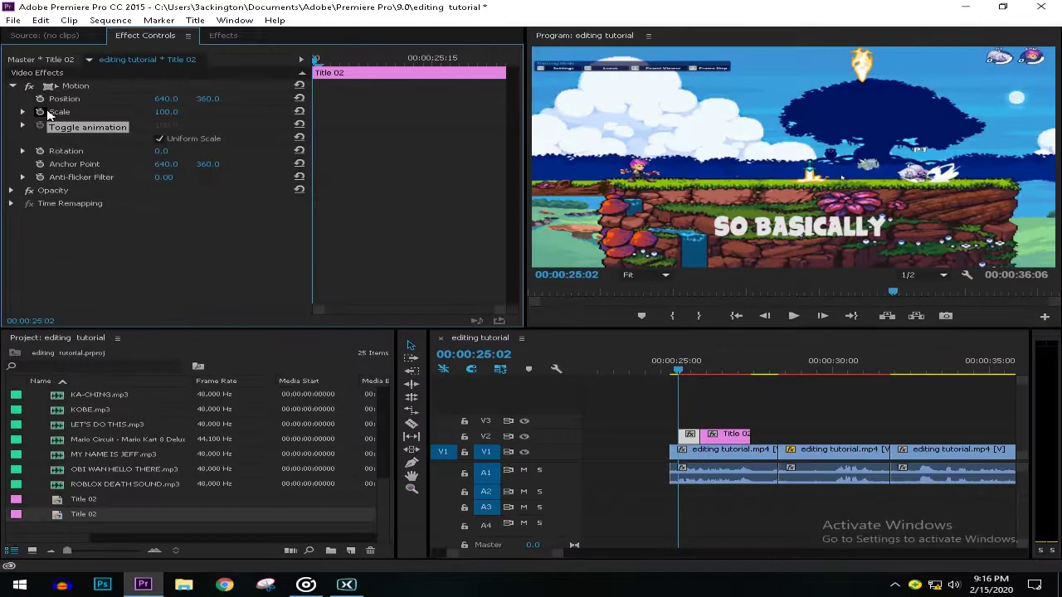
left_click(39, 111)
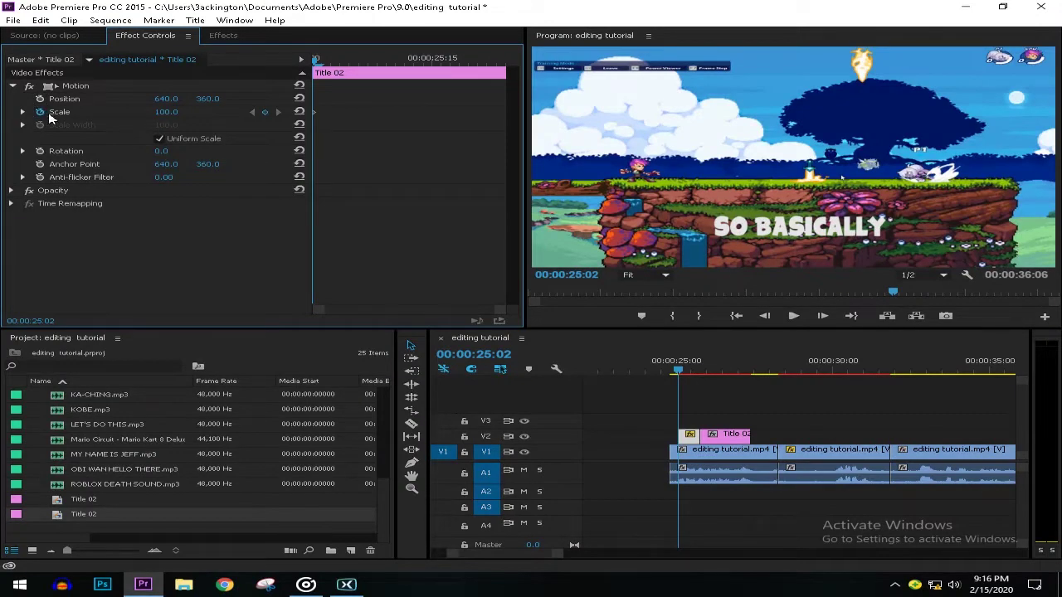
left_click(41, 101)
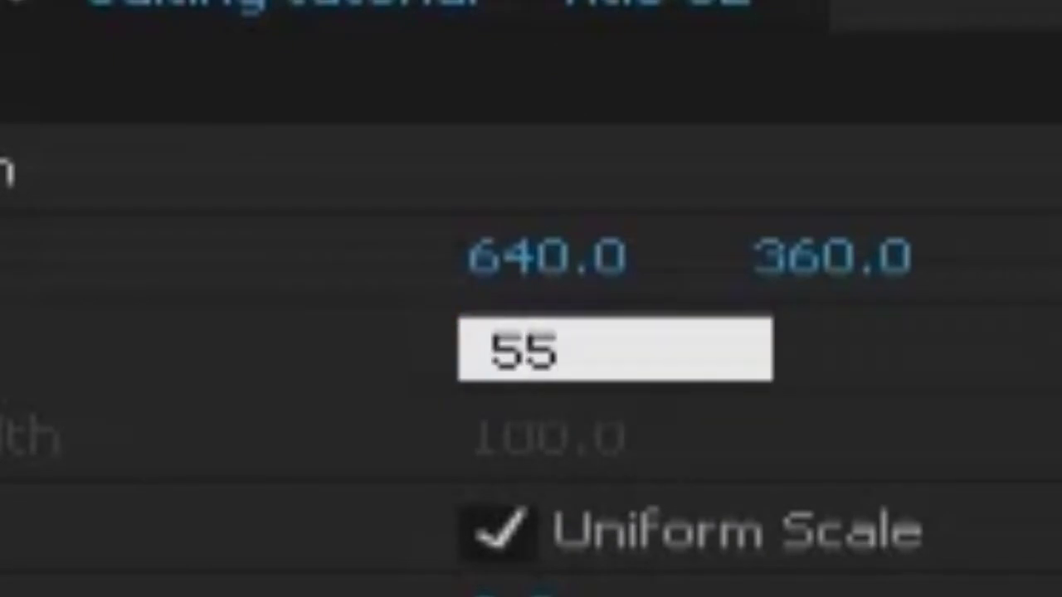
key("Return")
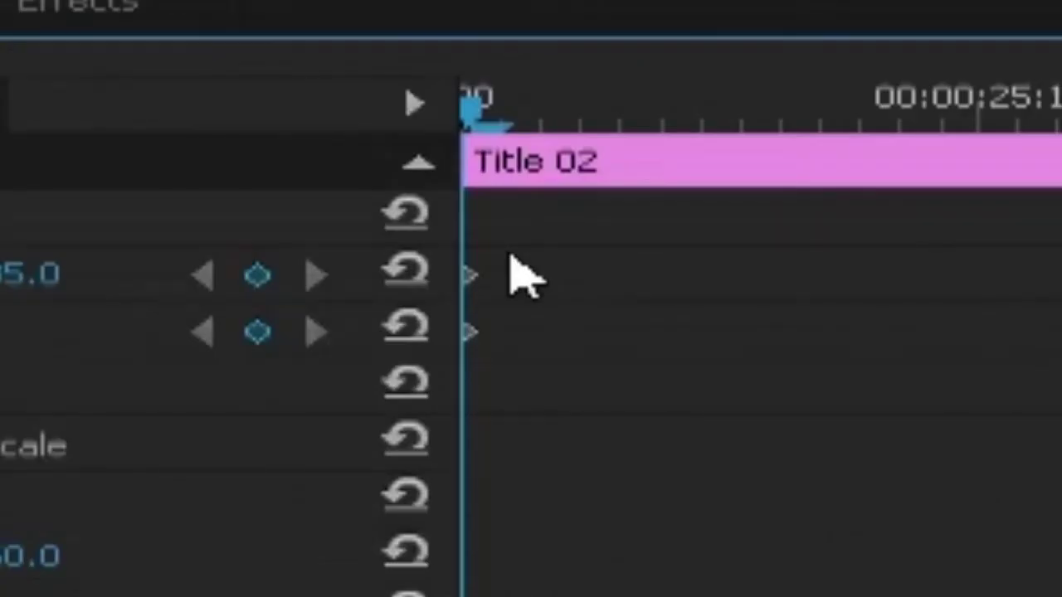
key("space")
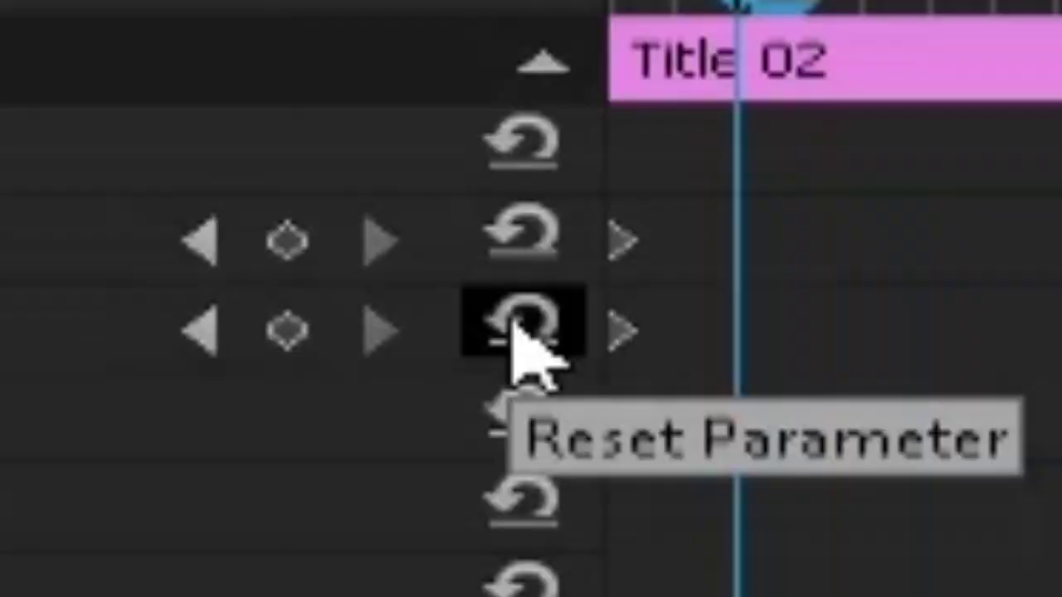
left_click(300, 113)
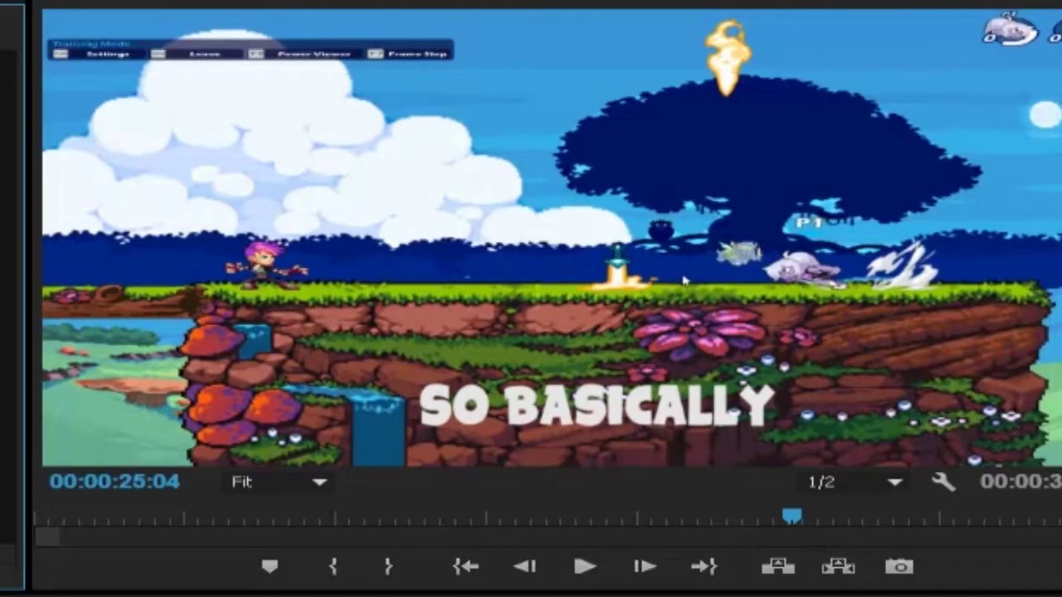
Find the Crop effect in the Effects list and apply it to Title 02.
left_click(222, 35)
left_click(51, 52)
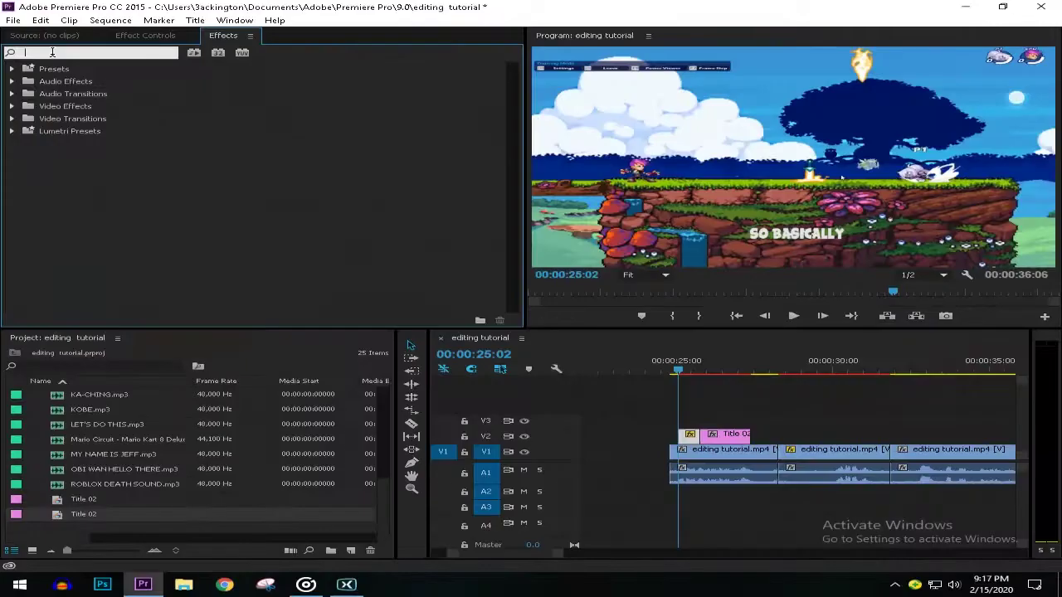
type("crop")
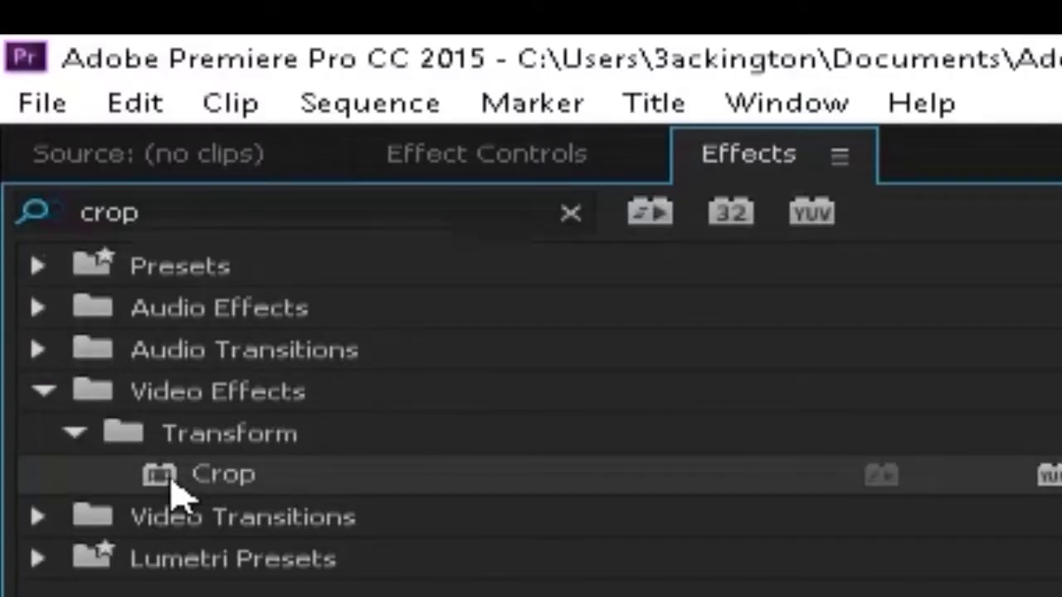
mouse_move(52, 131)
left_mouse_down()
mouse_move(704, 362)
mouse_move(689, 439)
left_mouse_up()
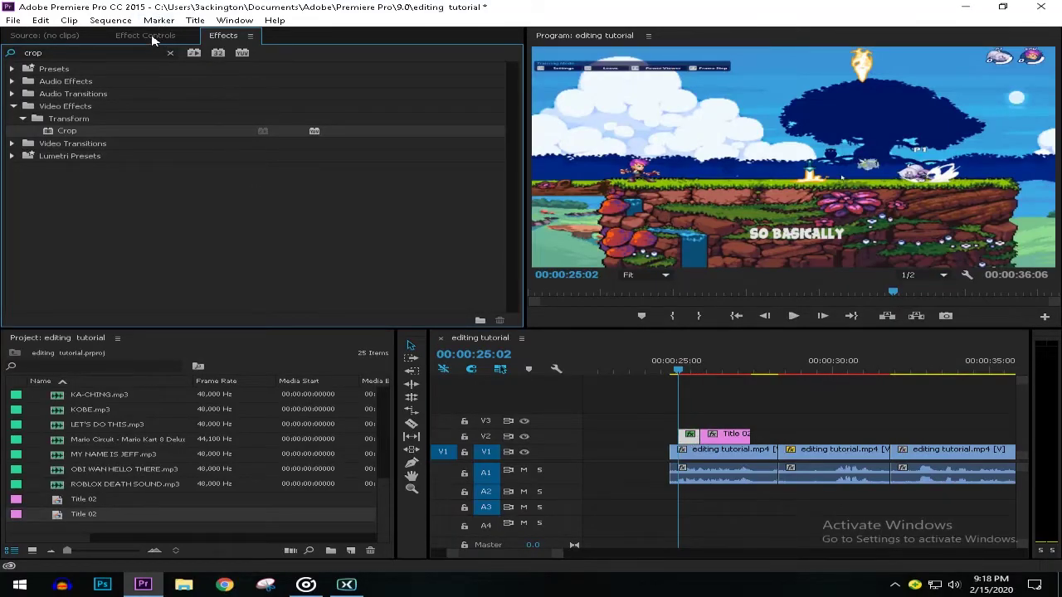
Keyframe Crop Right from high to low values so SO BASICALLY reveals left to right, then preview it.
left_click(152, 40)
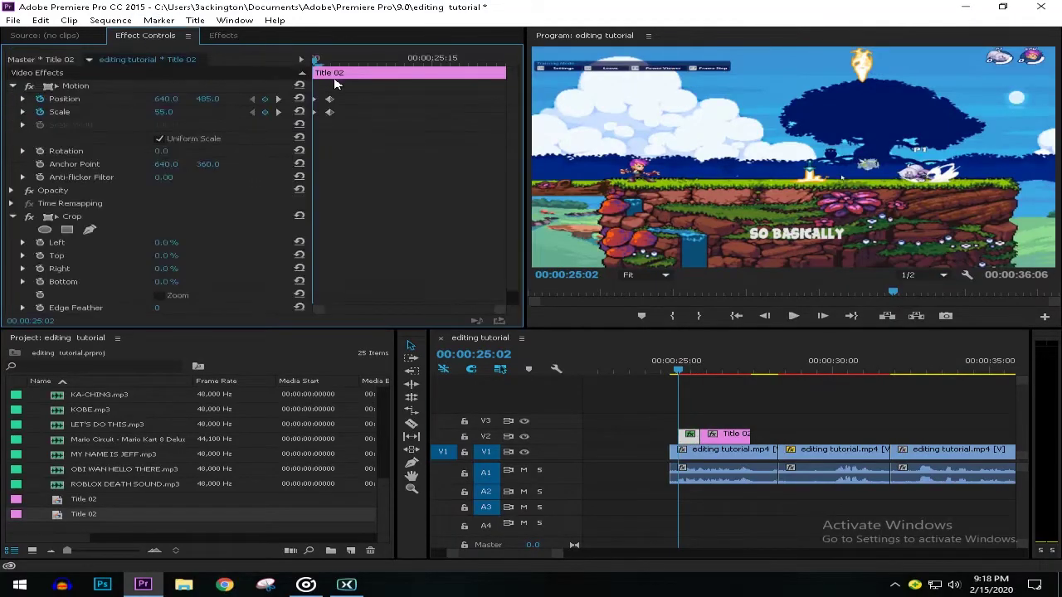
scroll(332, 124, "down", 3)
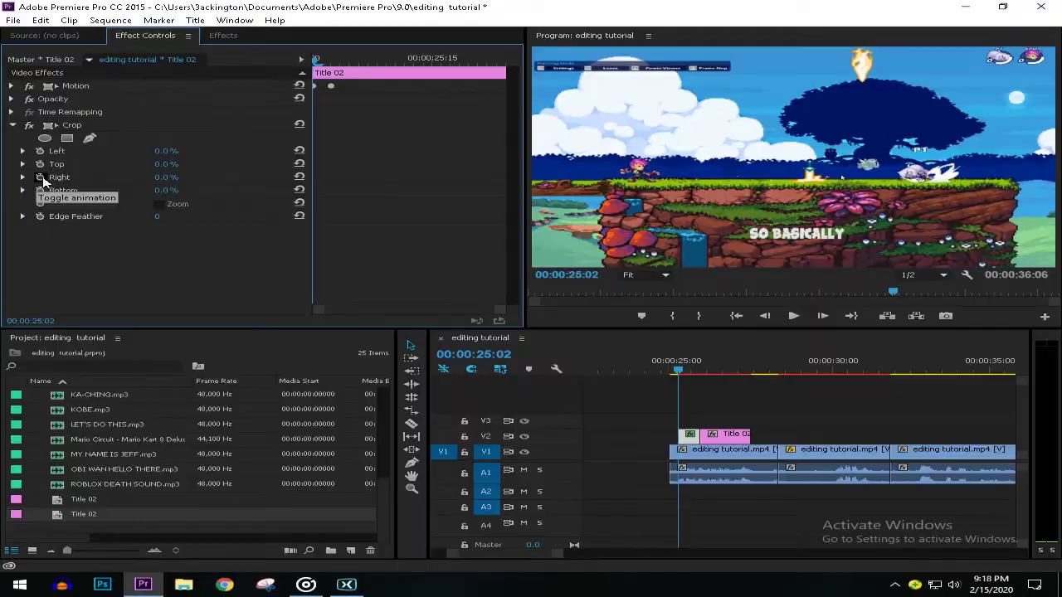
left_click(40, 177)
left_click(23, 176)
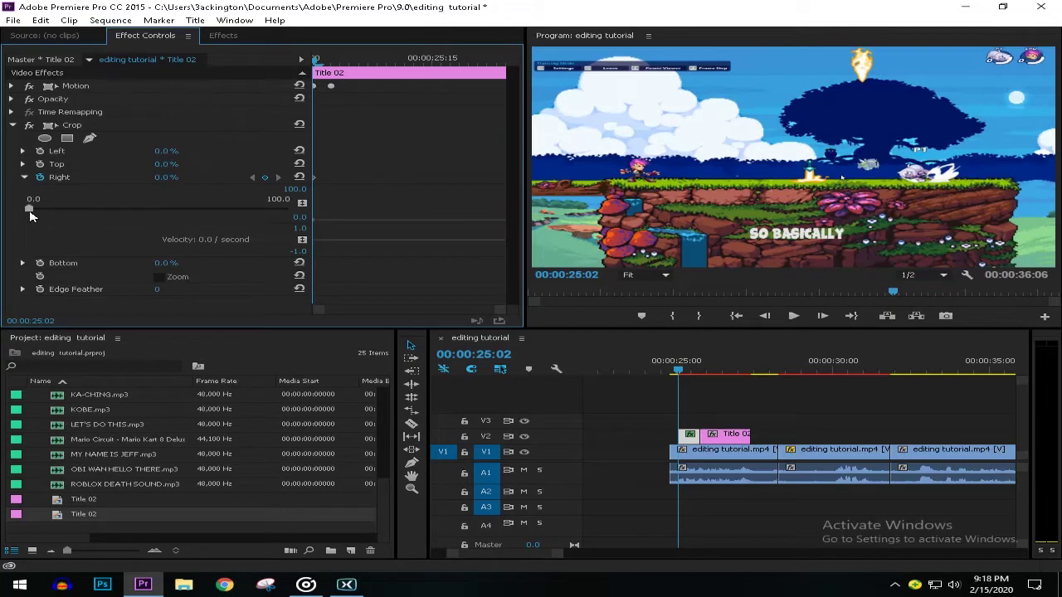
left_click_drag(30, 209, 57, 208)
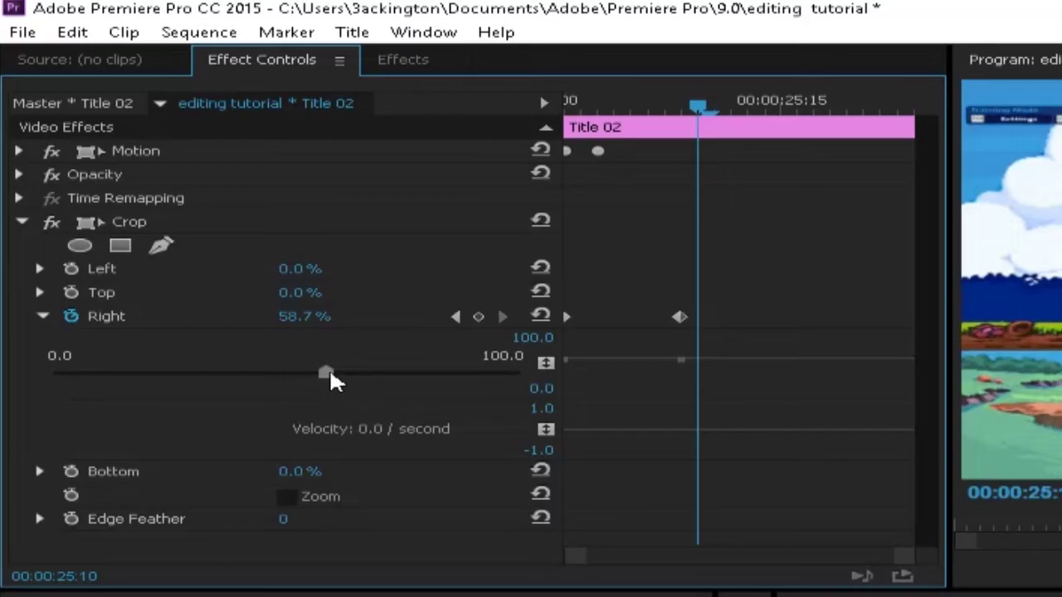
left_click_drag(179, 208, 181, 209)
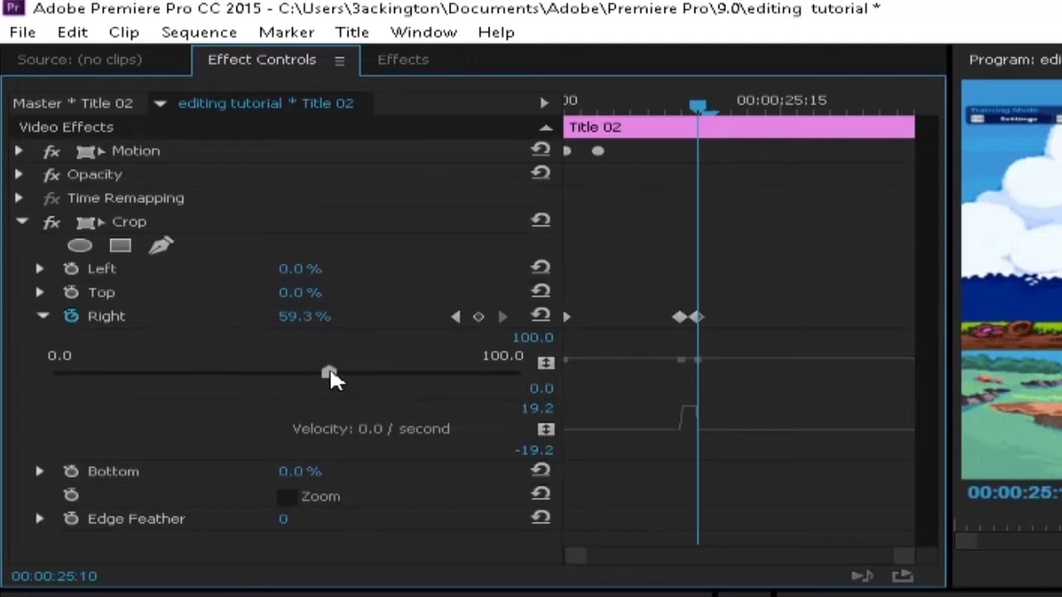
left_click_drag(329, 379, 90, 227)
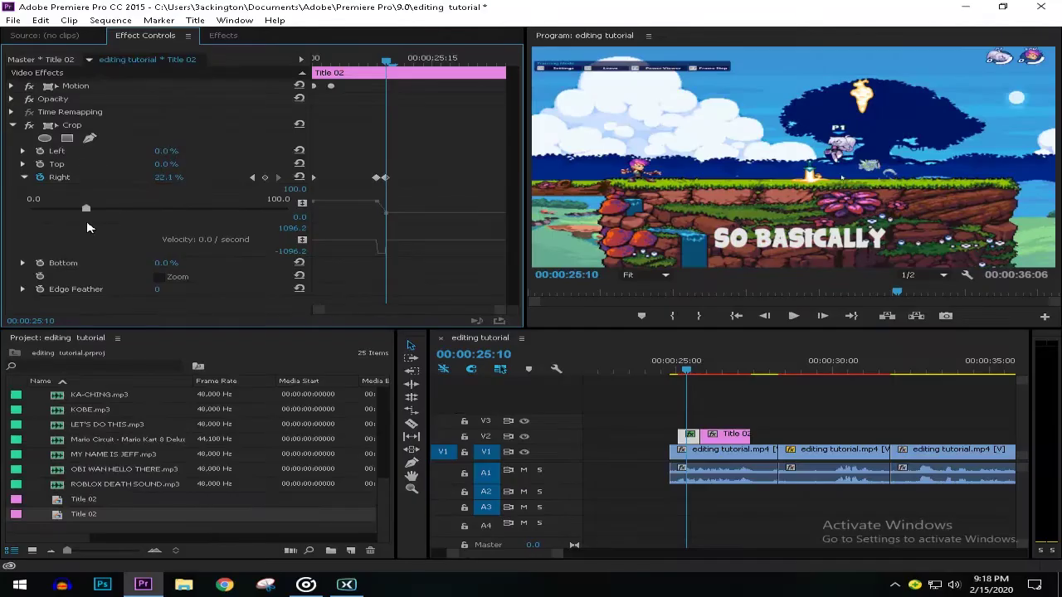
key("space")
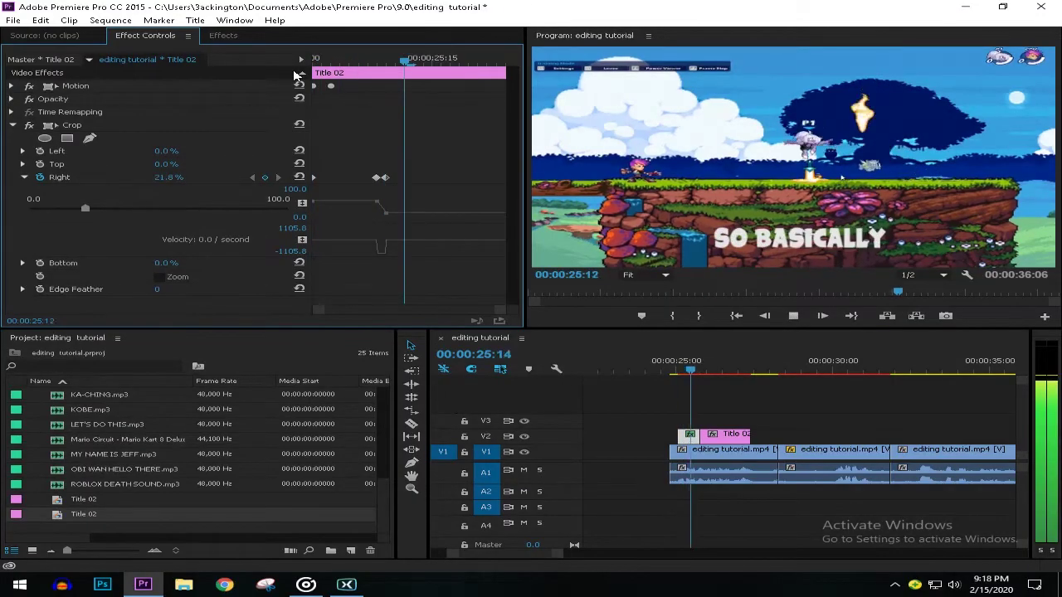
left_click_drag(321, 60, 331, 62)
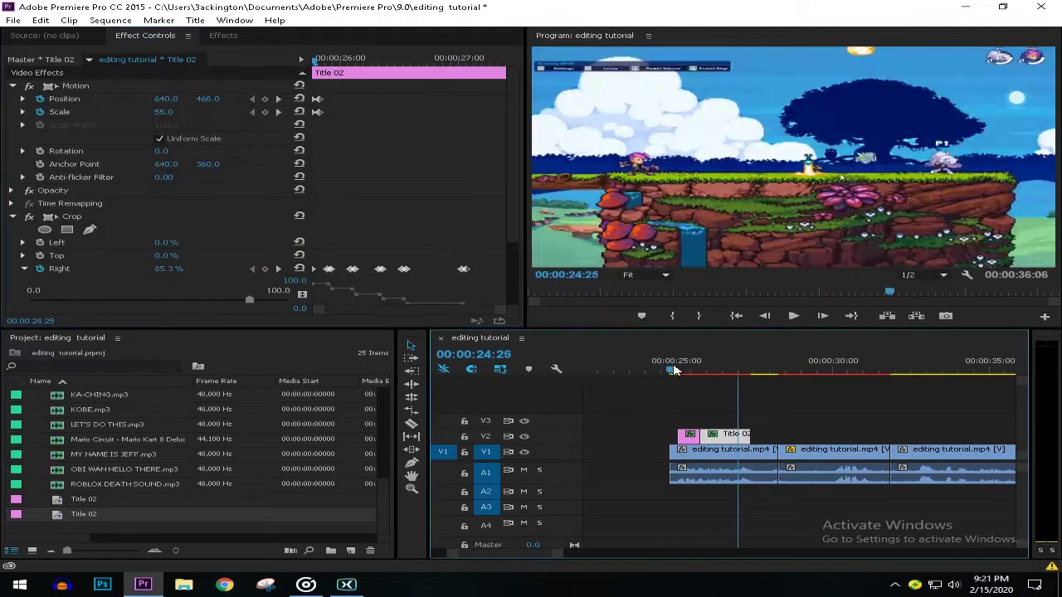
Save the Premiere Pro project with Ctrl+S.
key("ctrl+s")
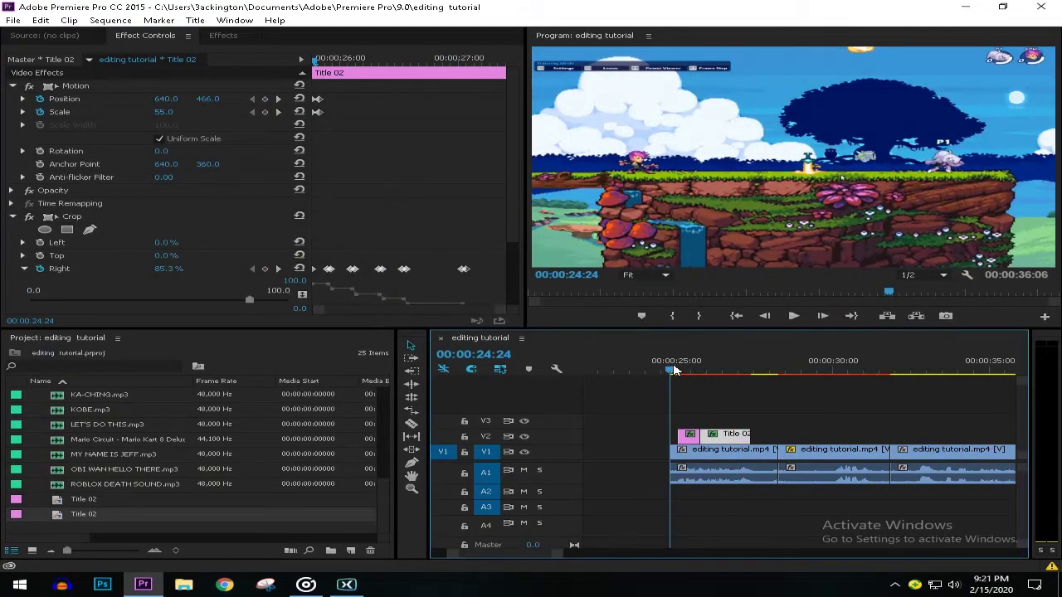